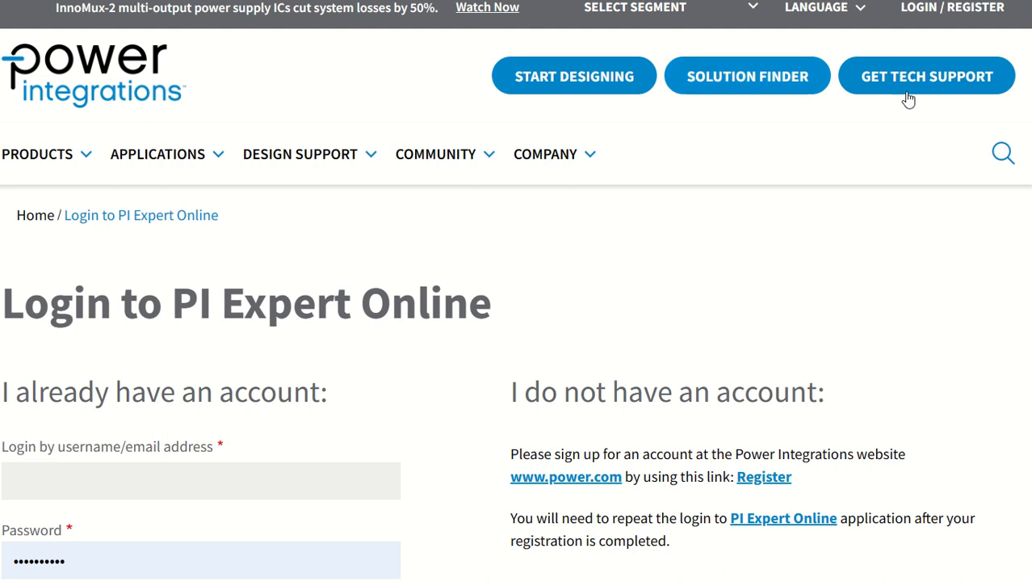
Review the PI Expert Online login page, including its account login, registration and guest design options
scroll(729, 288, down, 5)
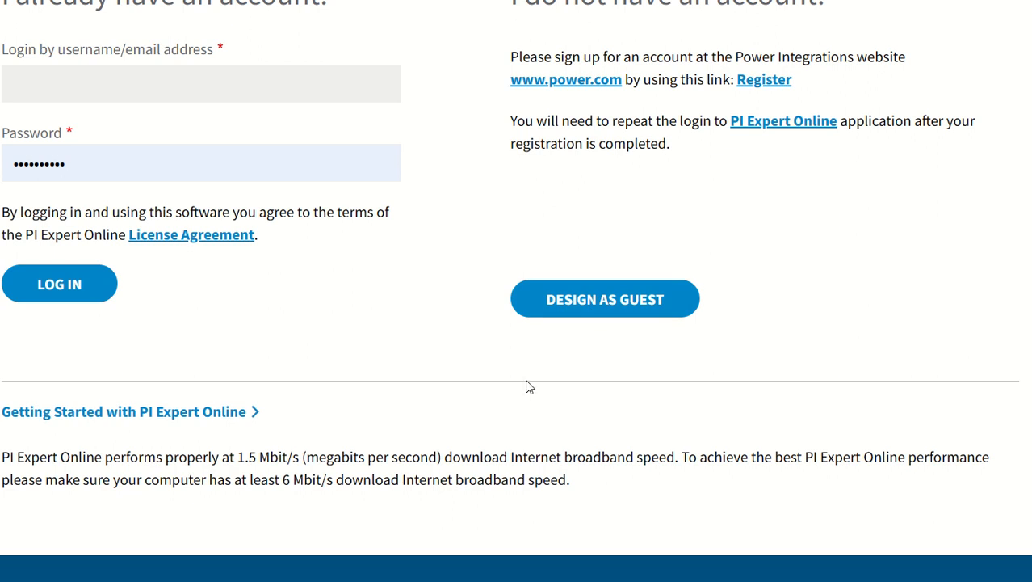
scroll(529, 387, up, 1)
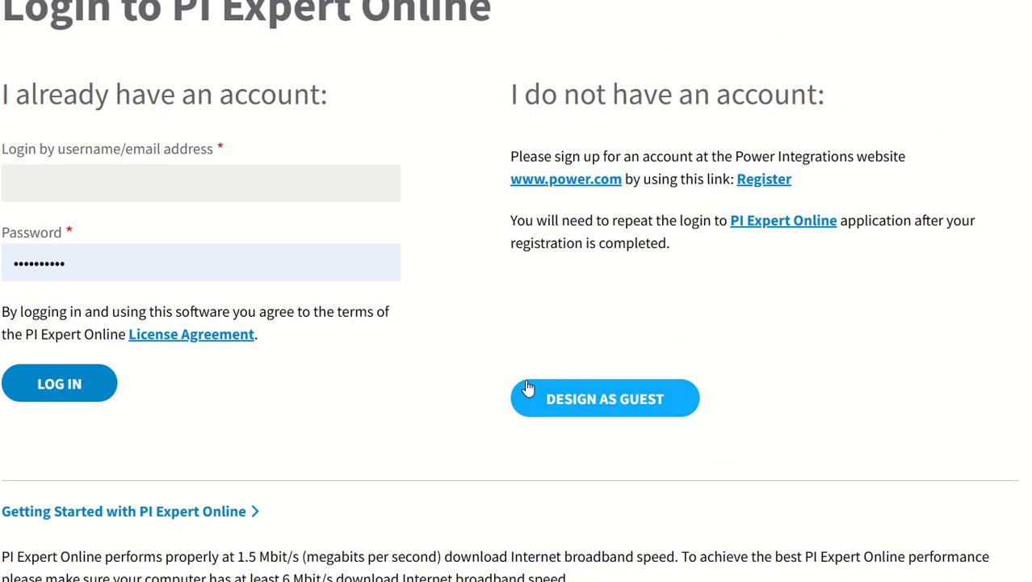
scroll(527, 388, up, 2)
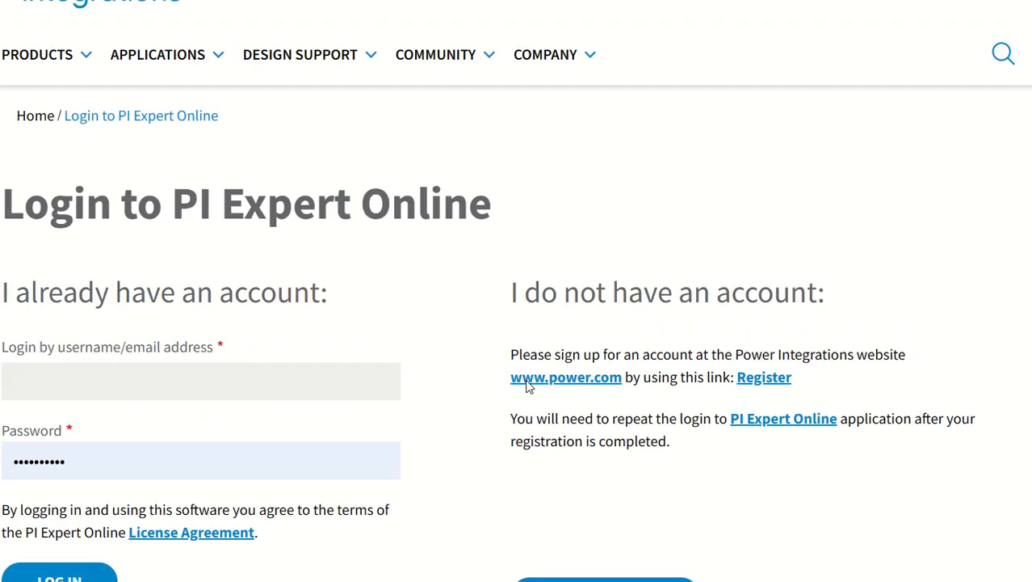
scroll(527, 387, up, 1)
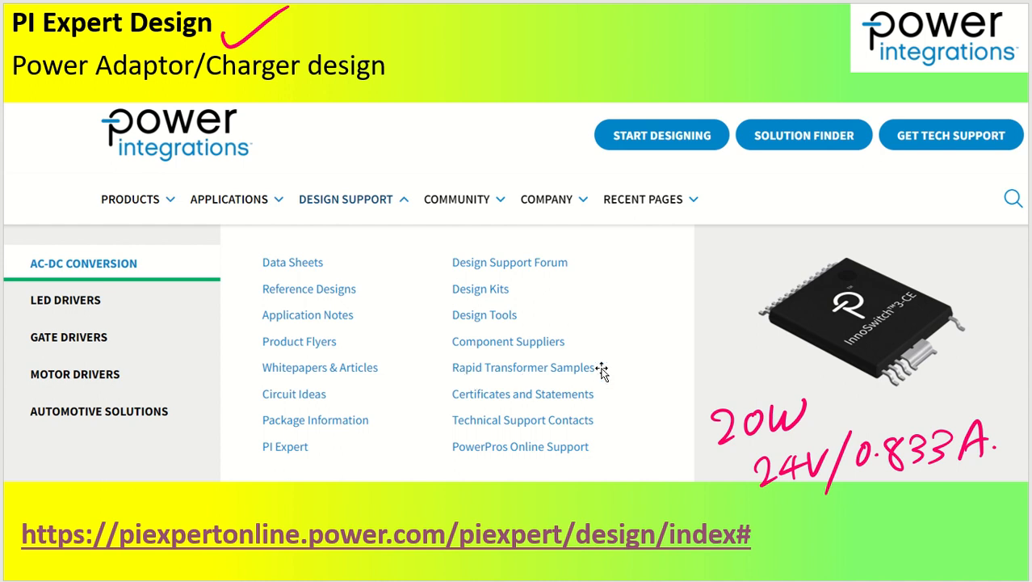
mouse_move(907, 373)
mouse_down()
mouse_move(832, 419)
mouse_move(842, 411)
mouse_up()
mouse_move(874, 501)
mouse_down()
mouse_move(958, 487)
mouse_move(965, 495)
mouse_up()
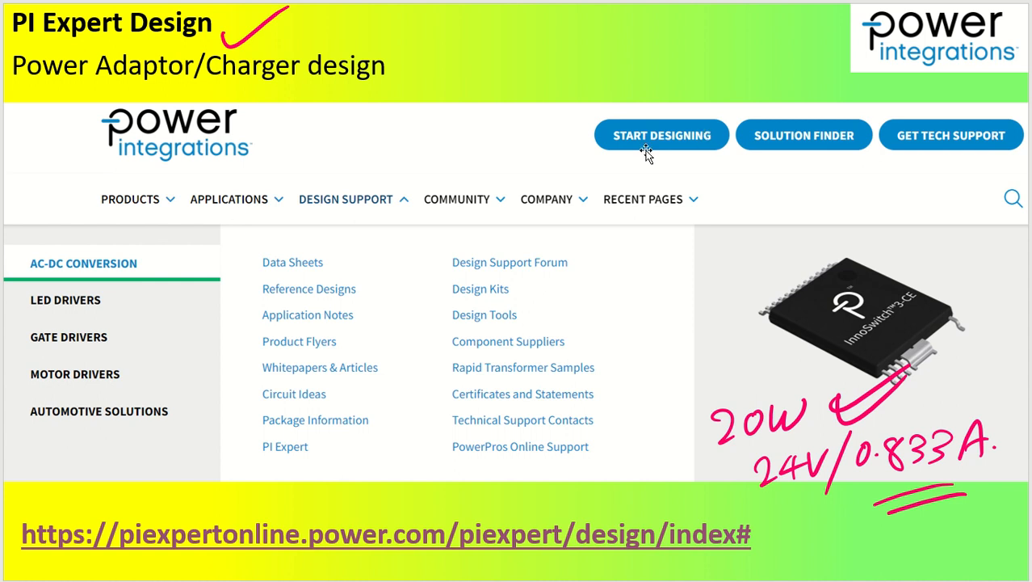
key(Right)
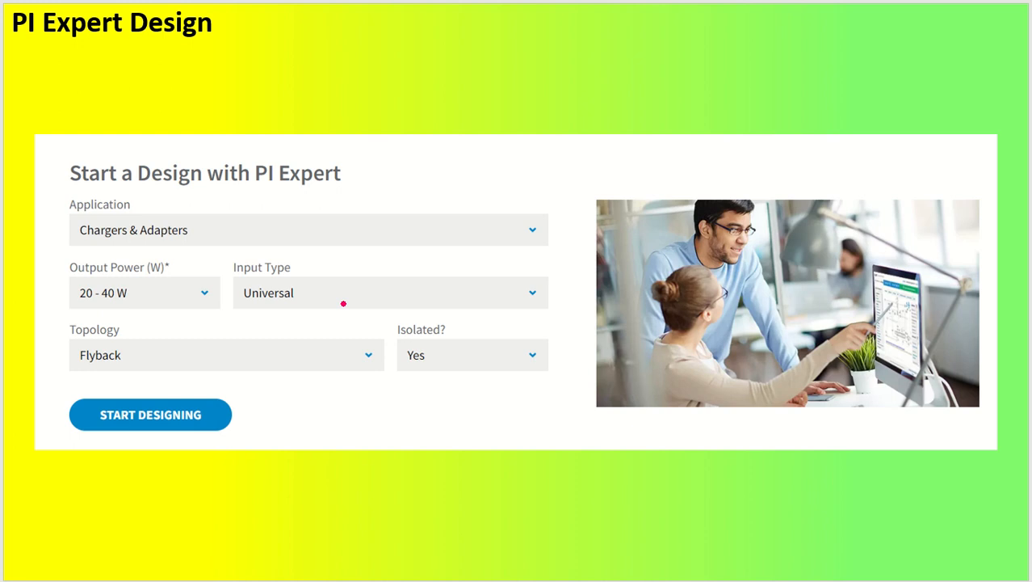
drag(346, 252, 349, 279)
mouse_move(372, 239)
mouse_down()
mouse_move(356, 269)
mouse_move(389, 255)
mouse_move(399, 223)
mouse_up()
mouse_move(406, 248)
mouse_down()
mouse_move(426, 228)
mouse_move(464, 230)
mouse_up()
mouse_move(483, 192)
mouse_down()
mouse_move(470, 219)
mouse_move(486, 223)
mouse_up()
mouse_move(507, 185)
mouse_down()
mouse_move(517, 217)
mouse_move(529, 185)
mouse_up()
click(540, 210)
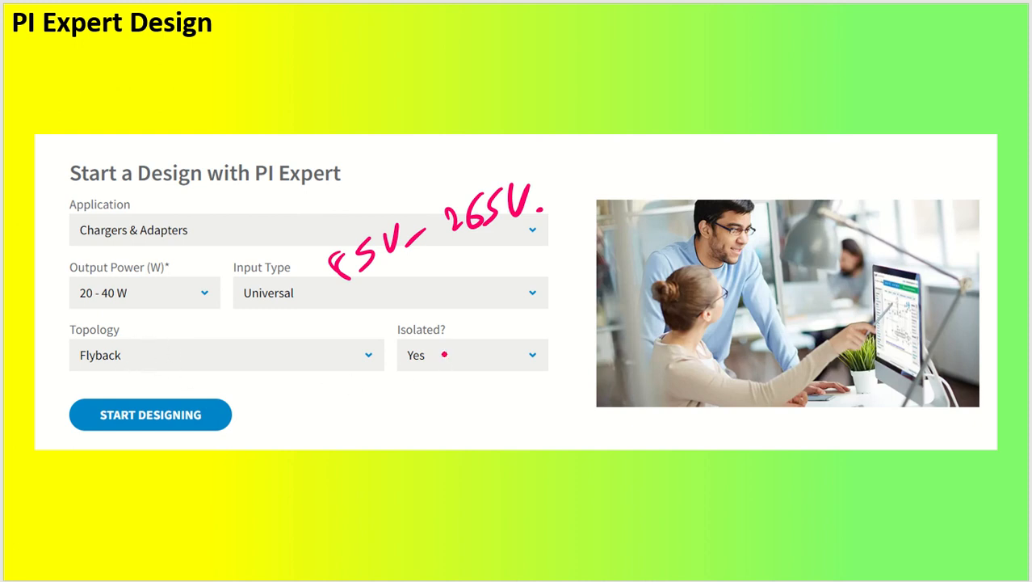
drag(473, 361, 413, 391)
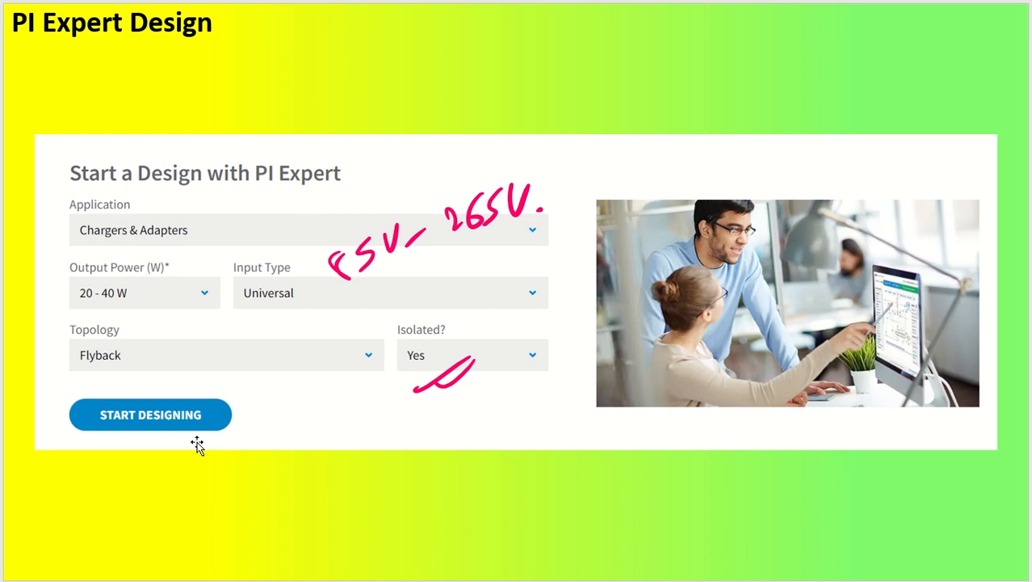
key(Right)
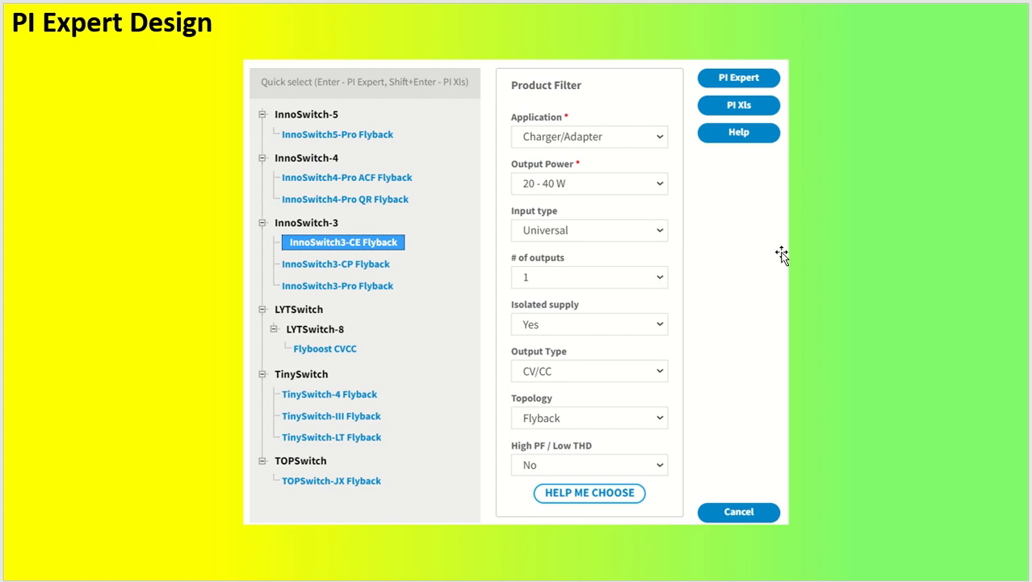
drag(695, 268, 718, 298)
drag(742, 257, 756, 280)
mouse_move(749, 260)
mouse_down()
mouse_move(748, 299)
mouse_move(789, 242)
mouse_up()
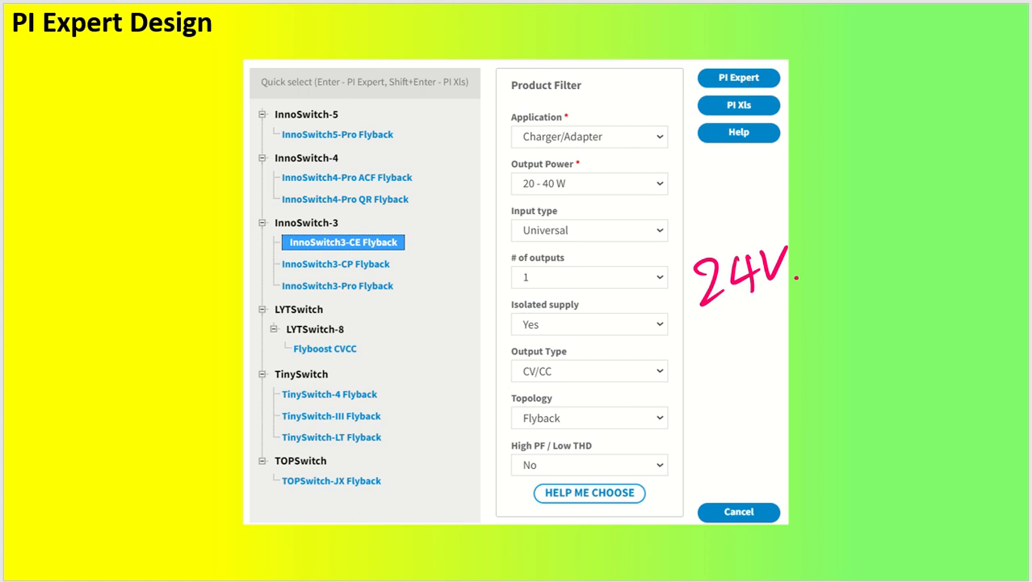
drag(773, 78, 835, 50)
mouse_move(853, 66)
mouse_down()
mouse_move(840, 86)
mouse_move(892, 88)
mouse_up()
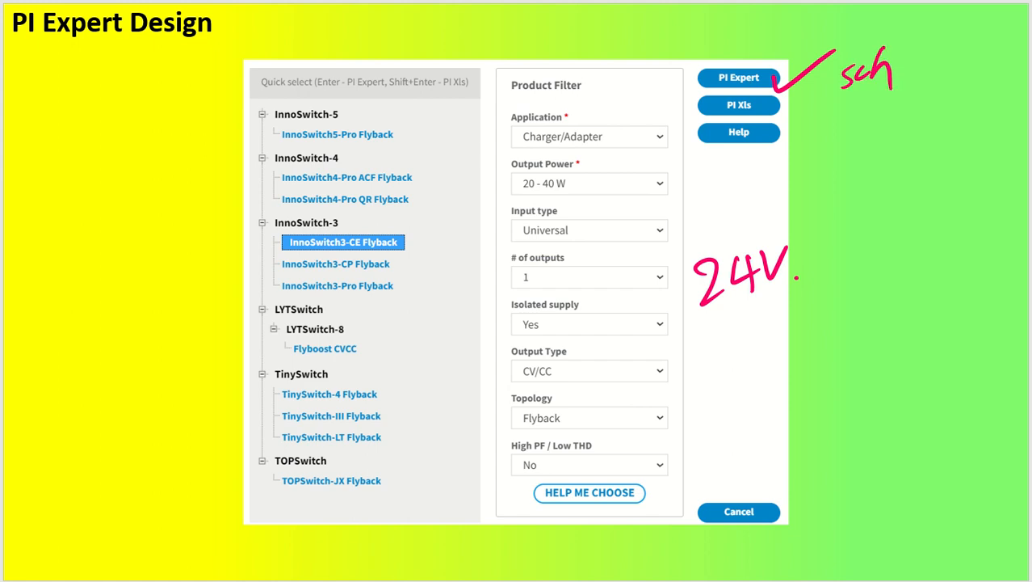
click(917, 76)
mouse_move(804, 89)
mouse_down()
mouse_move(773, 104)
mouse_move(796, 100)
mouse_up()
key(Right)
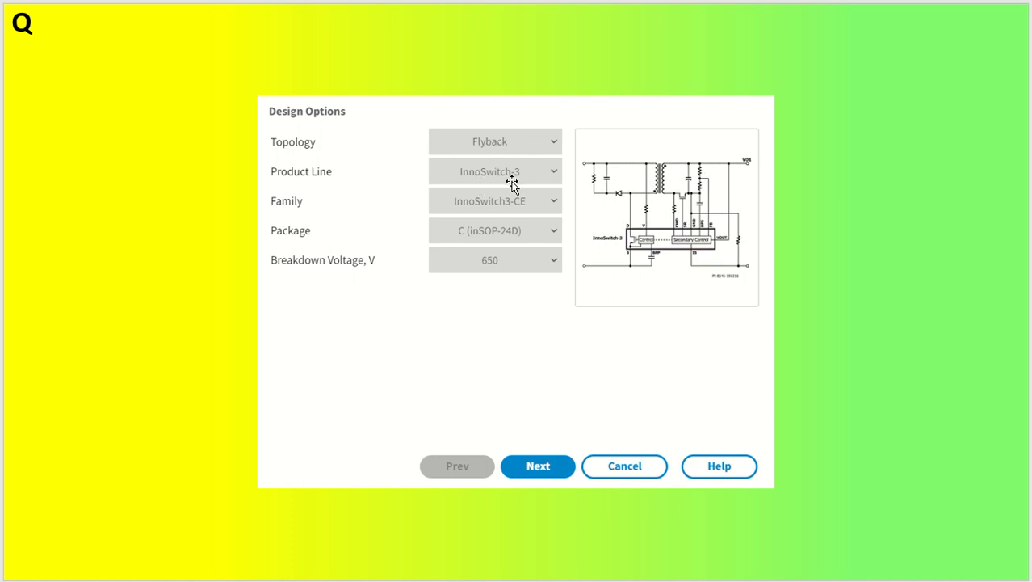
key(ctrl+l)
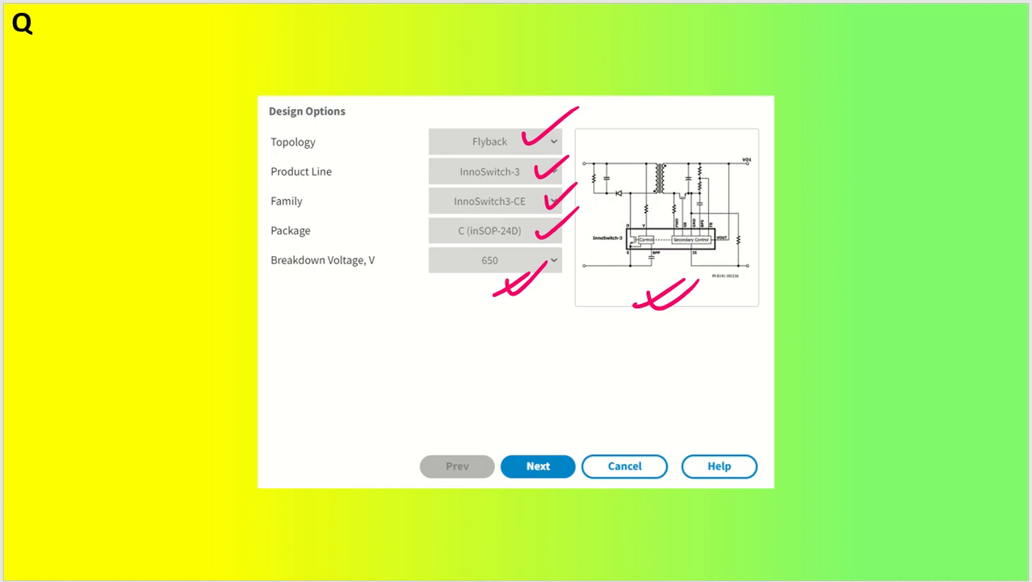
key(Right)
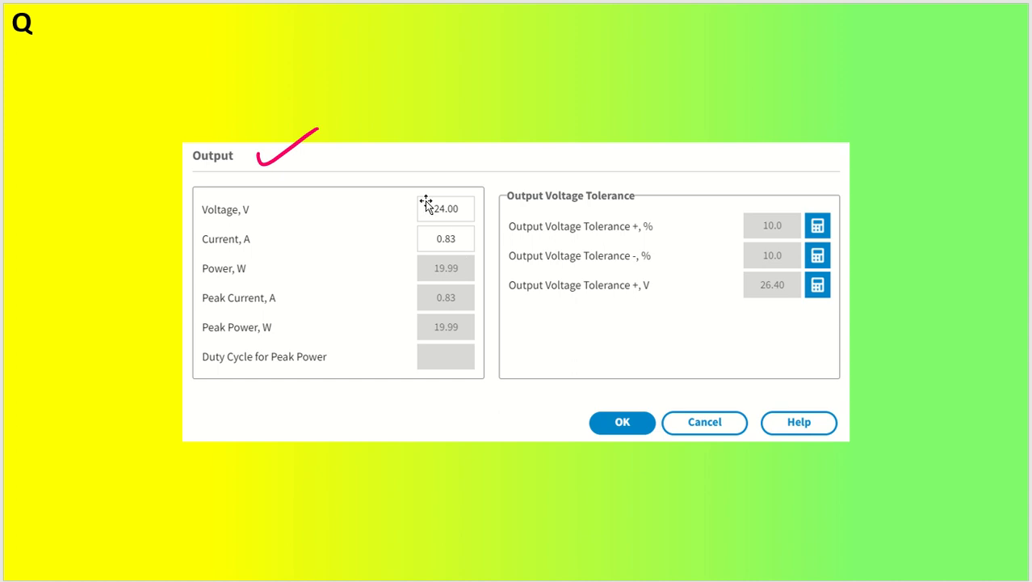
drag(397, 201, 435, 181)
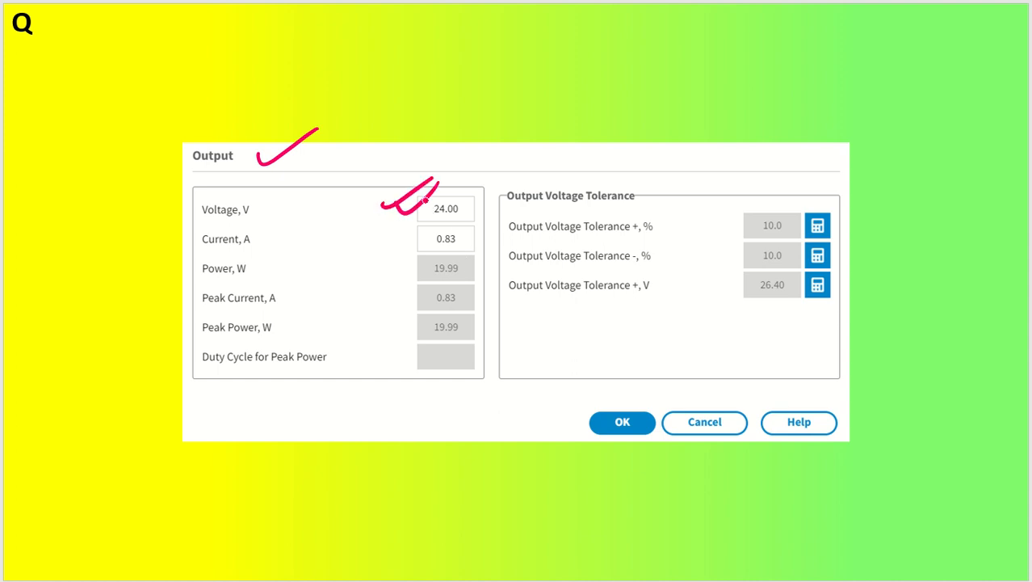
drag(373, 235, 419, 225)
drag(472, 317, 514, 300)
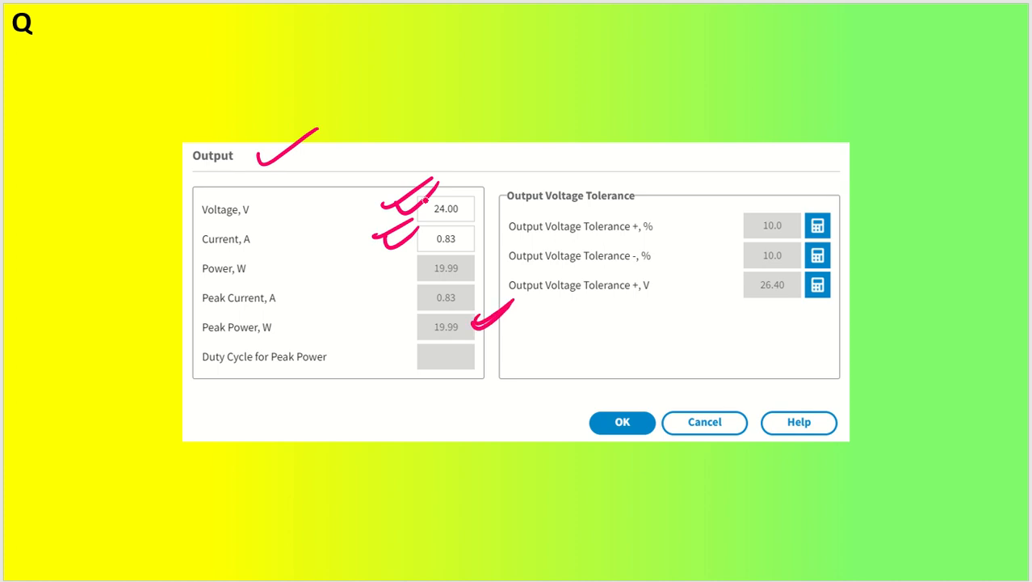
drag(681, 215, 668, 317)
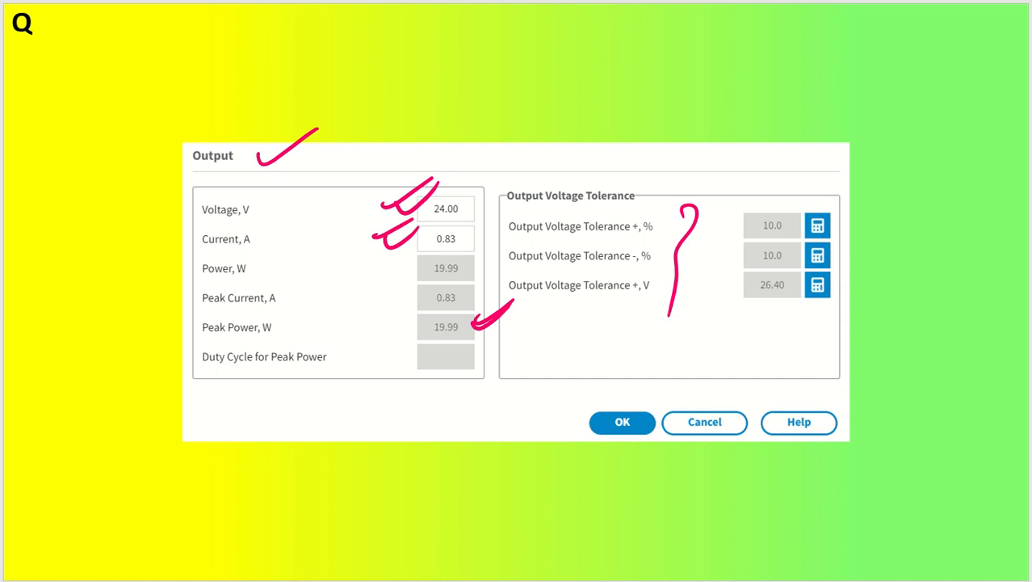
key(Right)
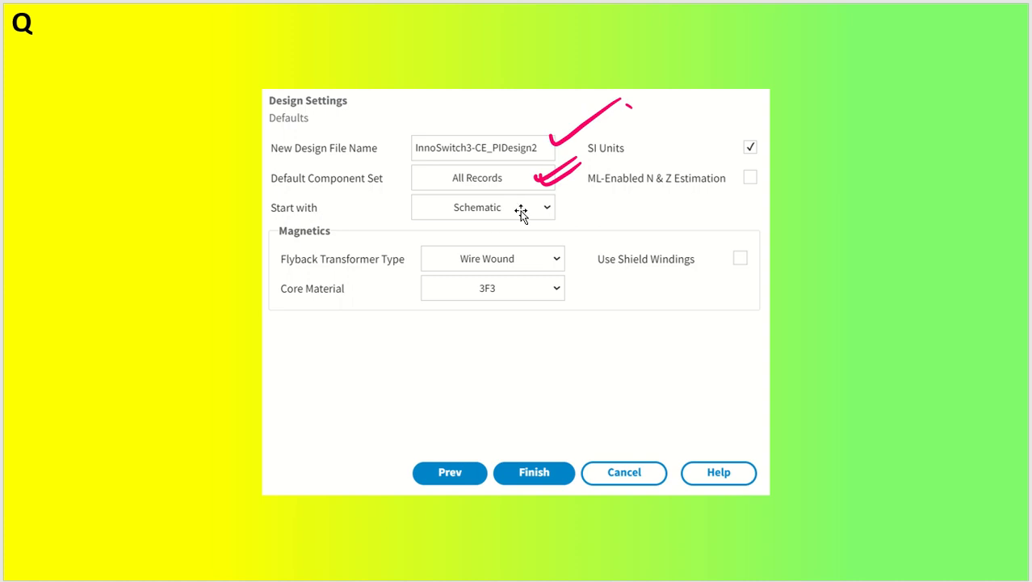
mouse_move(540, 213)
mouse_down()
mouse_move(583, 186)
mouse_move(569, 198)
mouse_up()
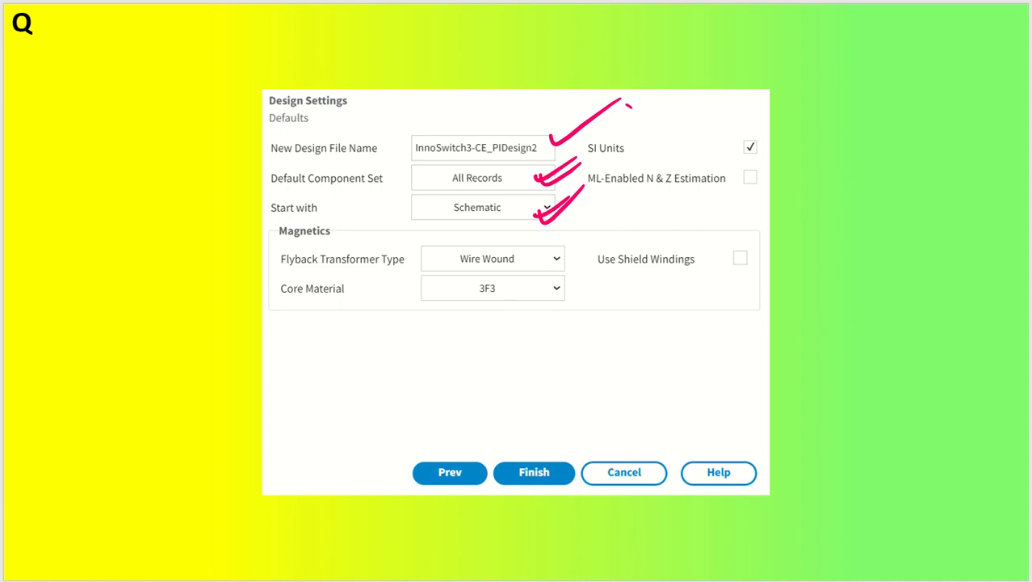
click(534, 472)
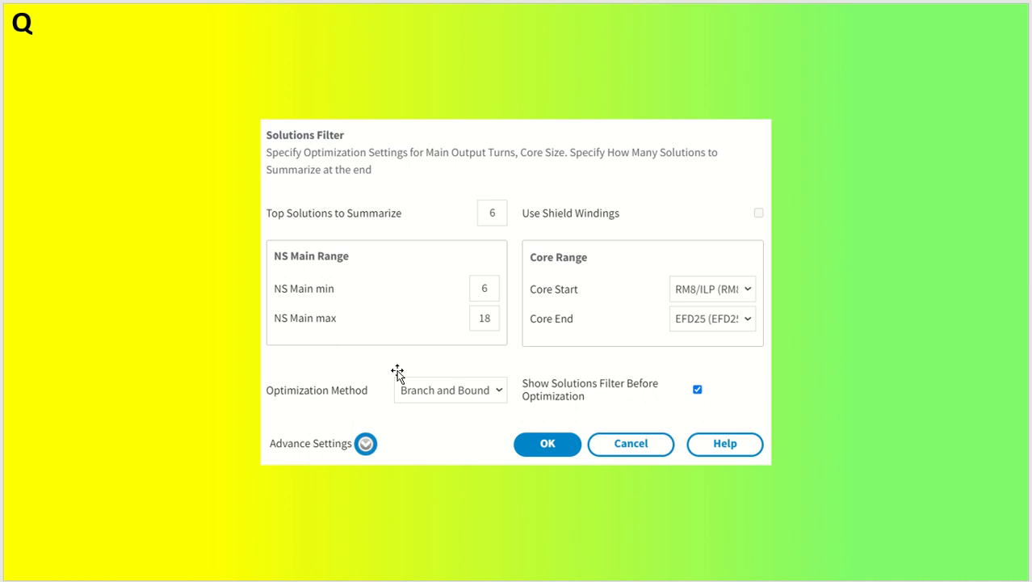
drag(373, 140, 418, 106)
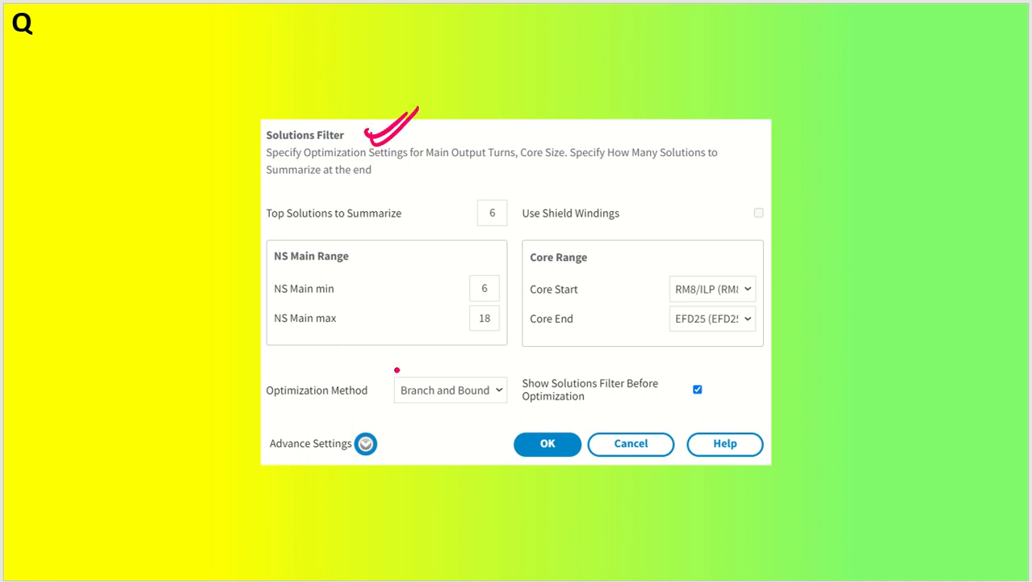
drag(576, 57, 577, 86)
drag(696, 52, 667, 85)
drag(699, 75, 691, 89)
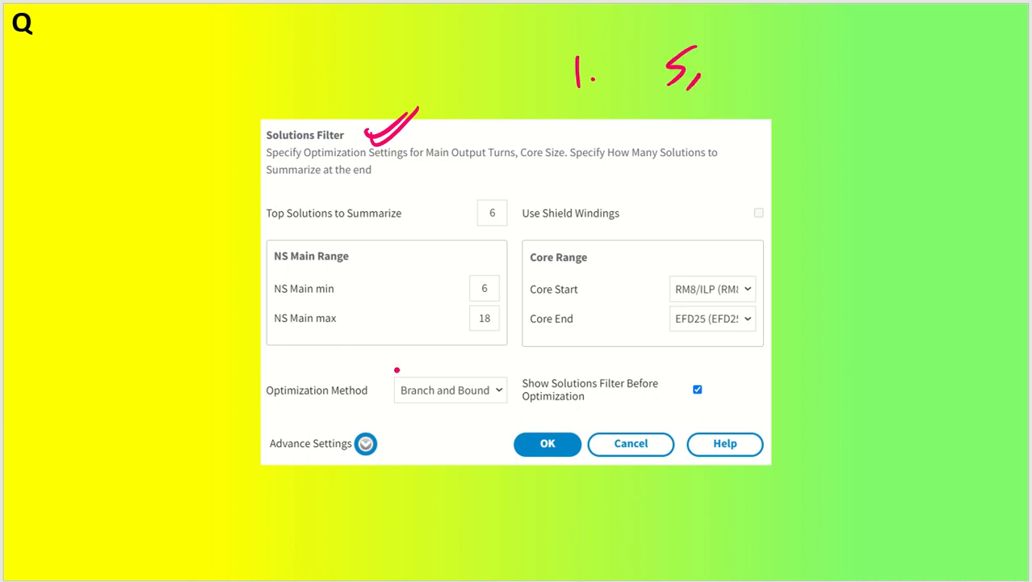
drag(772, 37, 763, 63)
drag(784, 75, 777, 88)
mouse_move(880, 47)
mouse_down()
mouse_move(877, 77)
mouse_move(903, 47)
mouse_up()
drag(874, 90, 950, 71)
drag(874, 103, 925, 92)
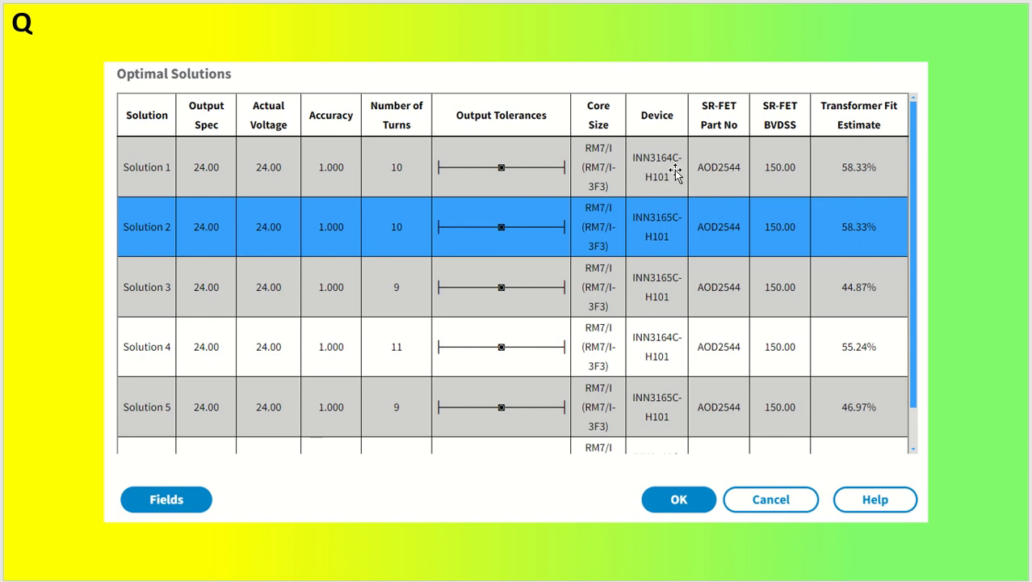
mouse_move(680, 140)
mouse_down()
mouse_move(720, 123)
mouse_move(711, 122)
mouse_up()
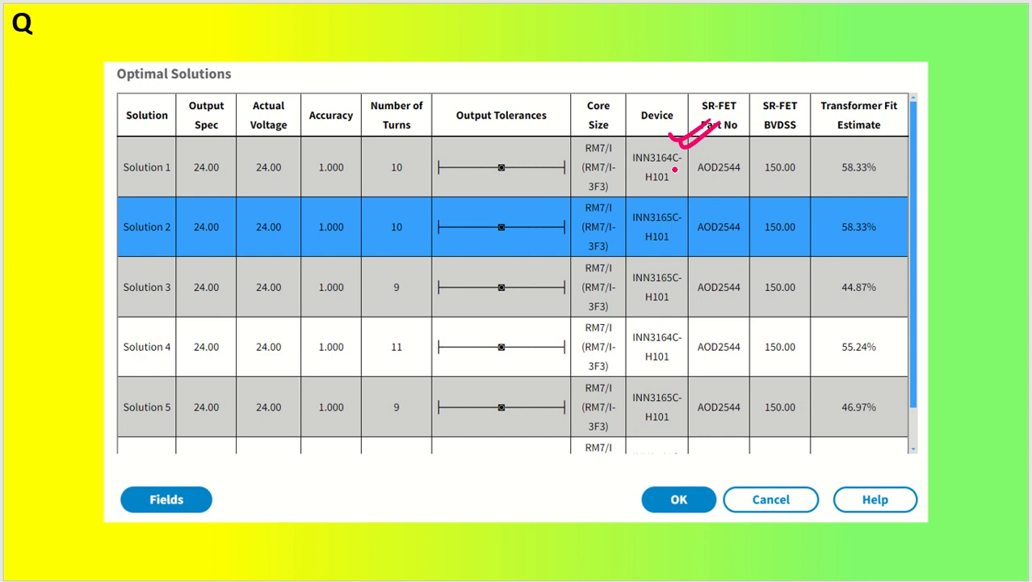
drag(670, 203, 700, 188)
mouse_move(680, 36)
mouse_down()
mouse_move(675, 64)
mouse_move(713, 27)
mouse_up()
mouse_move(722, 53)
mouse_down()
mouse_move(727, 28)
mouse_move(744, 21)
mouse_up()
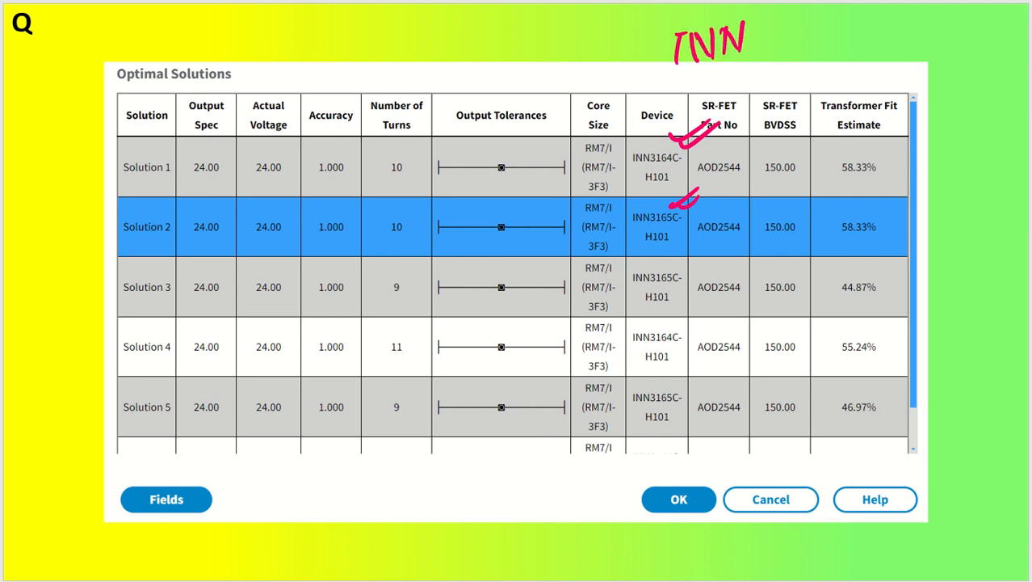
drag(684, 65, 662, 76)
mouse_move(751, 24)
mouse_down()
mouse_move(753, 59)
mouse_move(772, 57)
mouse_up()
mouse_move(792, 24)
mouse_down()
mouse_move(782, 50)
mouse_move(873, 50)
mouse_up()
mouse_move(875, 38)
mouse_down()
mouse_move(890, 26)
mouse_move(888, 48)
mouse_up()
mouse_move(901, 26)
mouse_down()
mouse_move(901, 48)
mouse_move(911, 42)
mouse_up()
drag(930, 23, 930, 52)
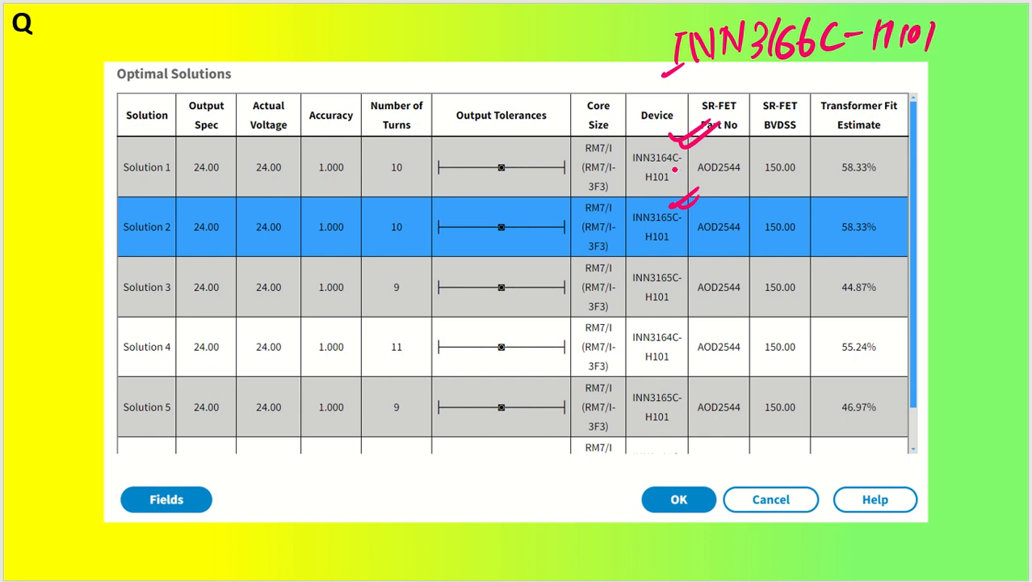
drag(794, 71, 848, 58)
drag(801, 76, 845, 70)
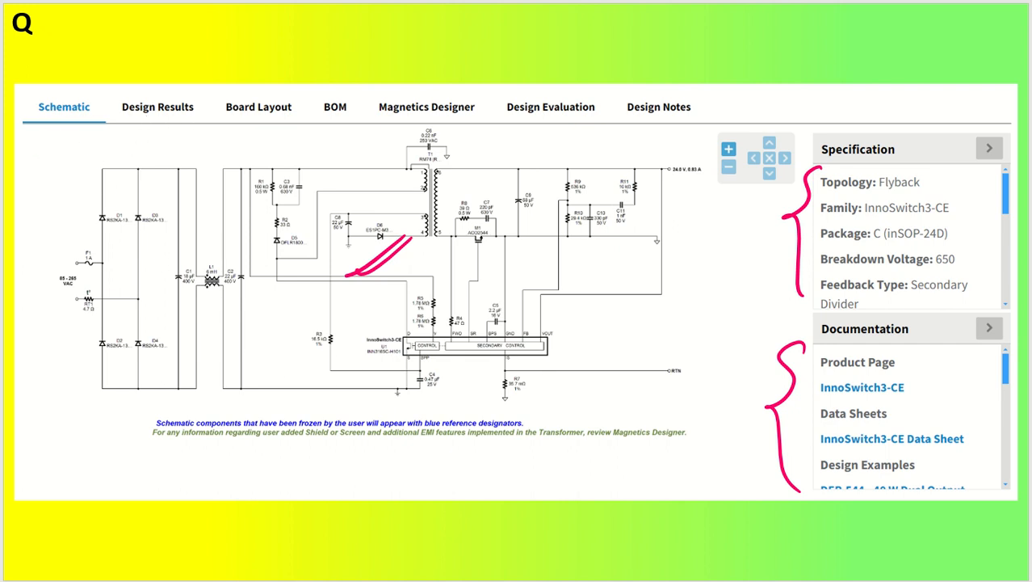
click(157, 107)
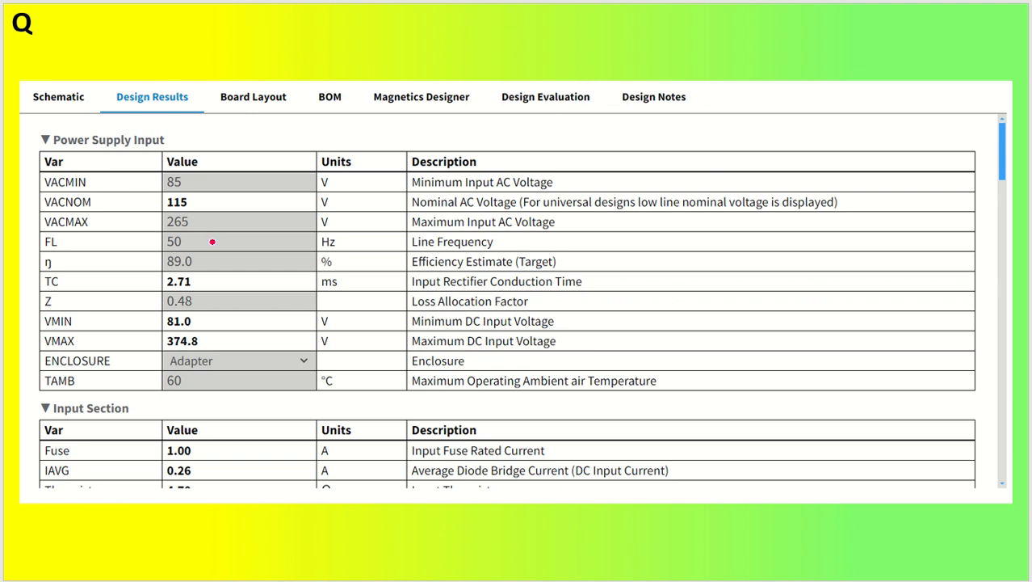
mouse_move(122, 169)
mouse_down()
mouse_move(113, 242)
mouse_move(133, 429)
mouse_up()
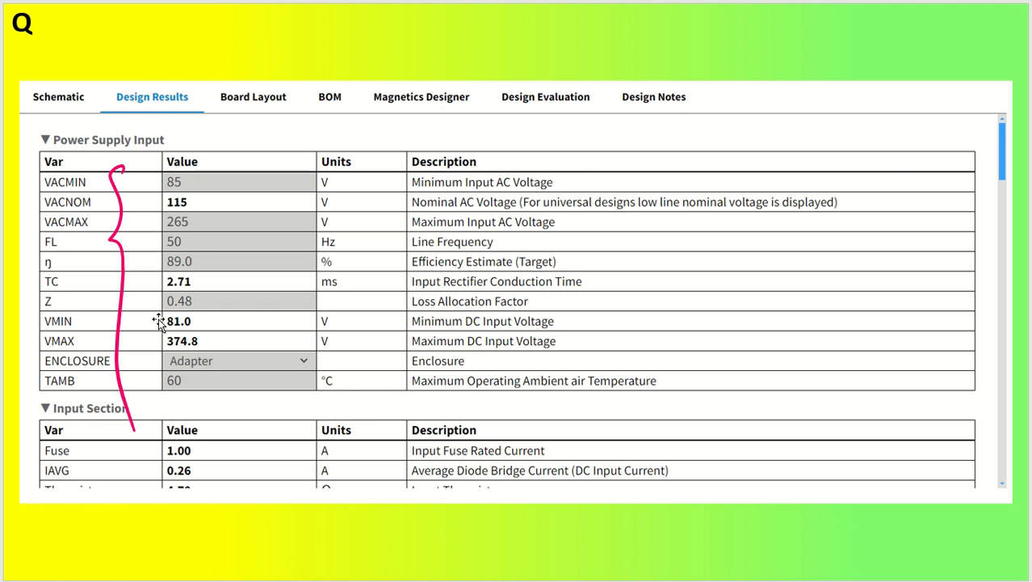
drag(209, 385, 286, 349)
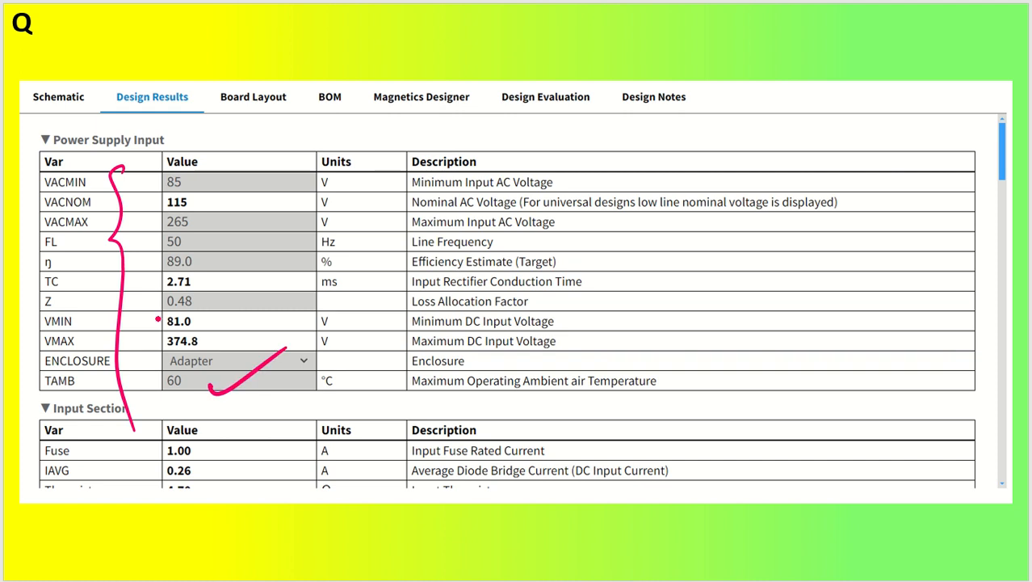